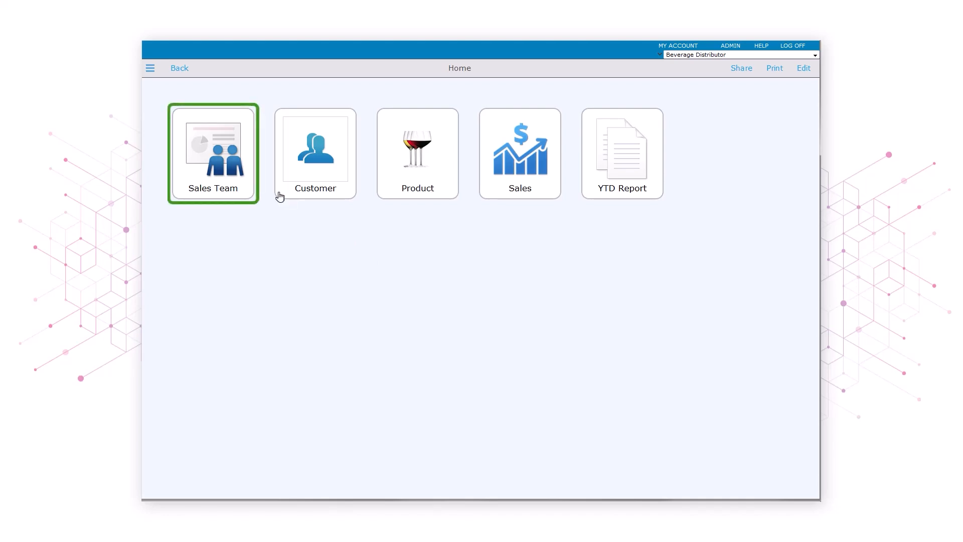
Look through the Sales Team, Customer, Product, Sales and YTD Report pages one after another
click(232, 154)
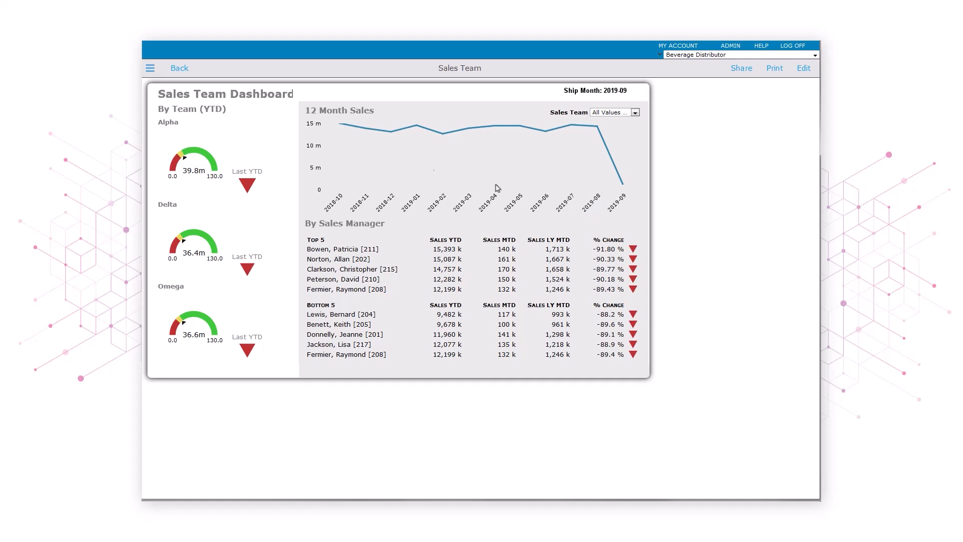
click(150, 68)
click(160, 99)
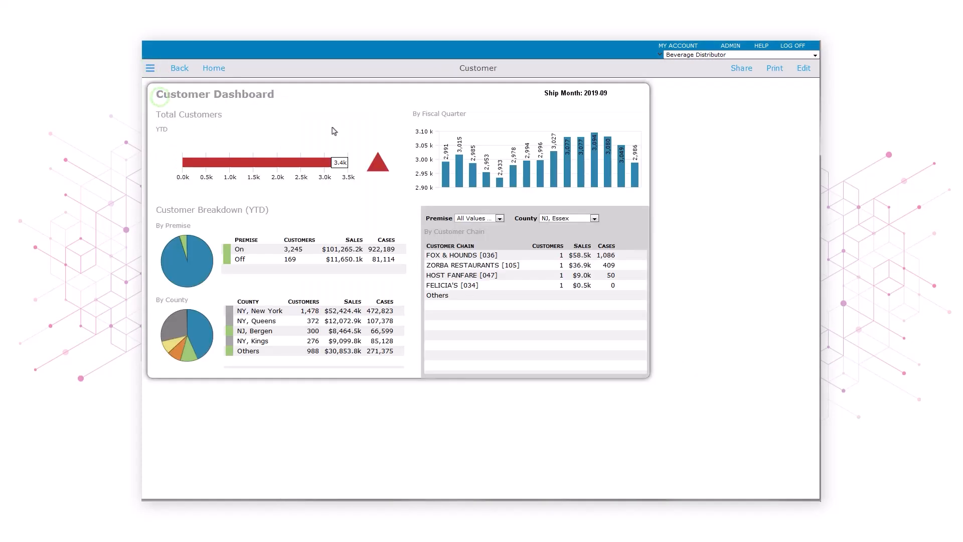
click(150, 68)
click(154, 114)
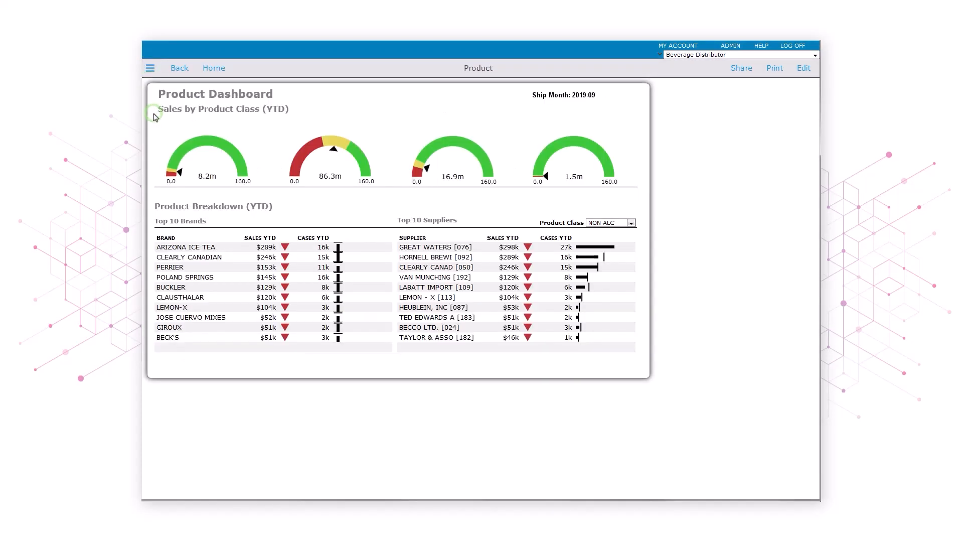
click(150, 68)
click(160, 126)
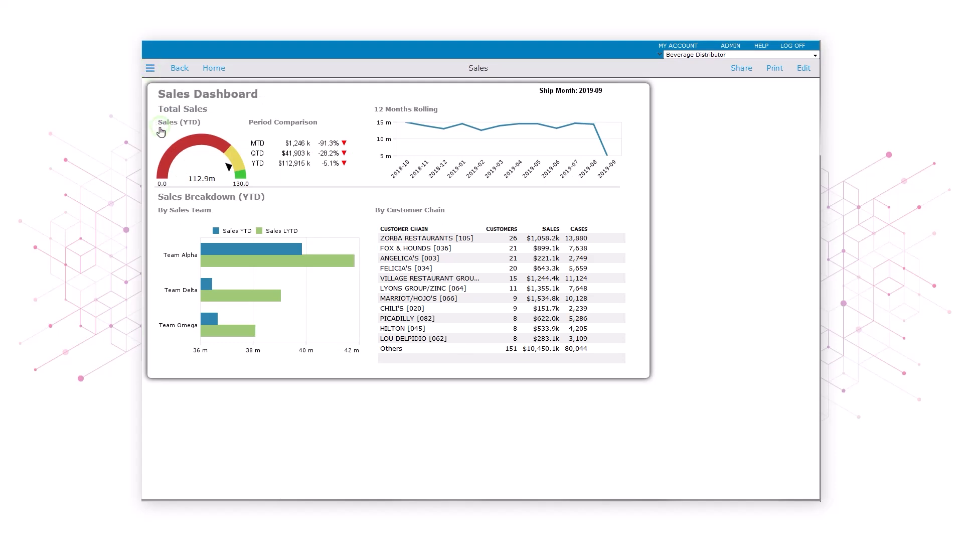
click(150, 70)
click(153, 140)
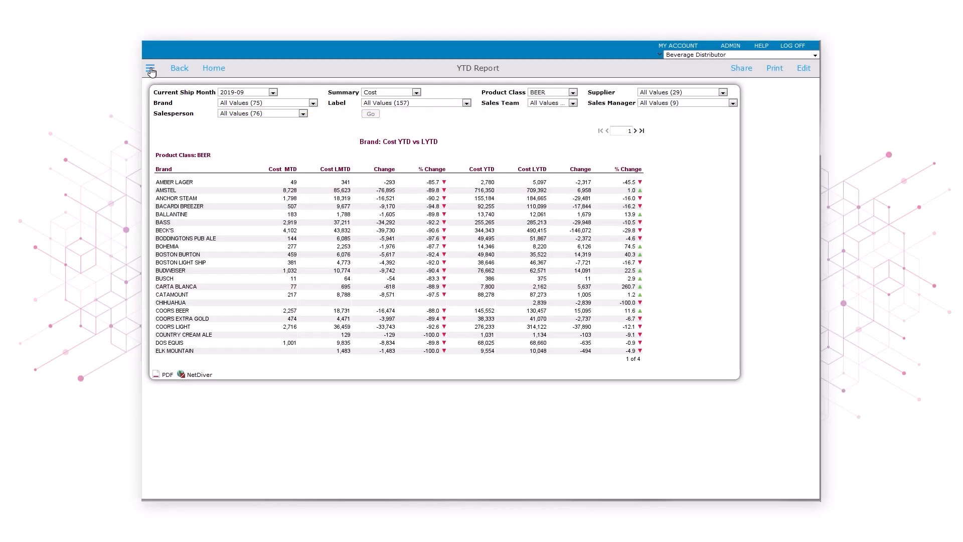
Look up the Sales Team page's ID in its page settings, then leave edit mode without changing anything
click(150, 69)
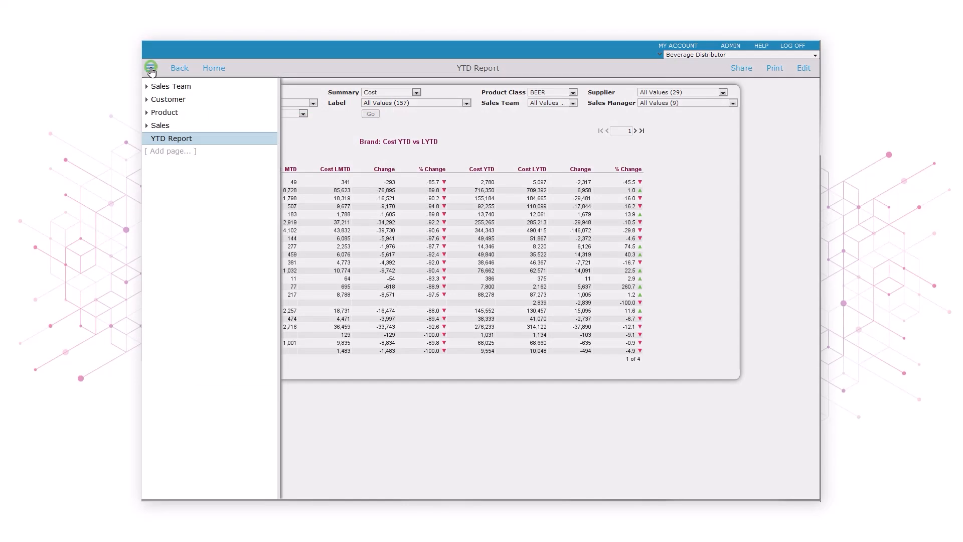
click(201, 90)
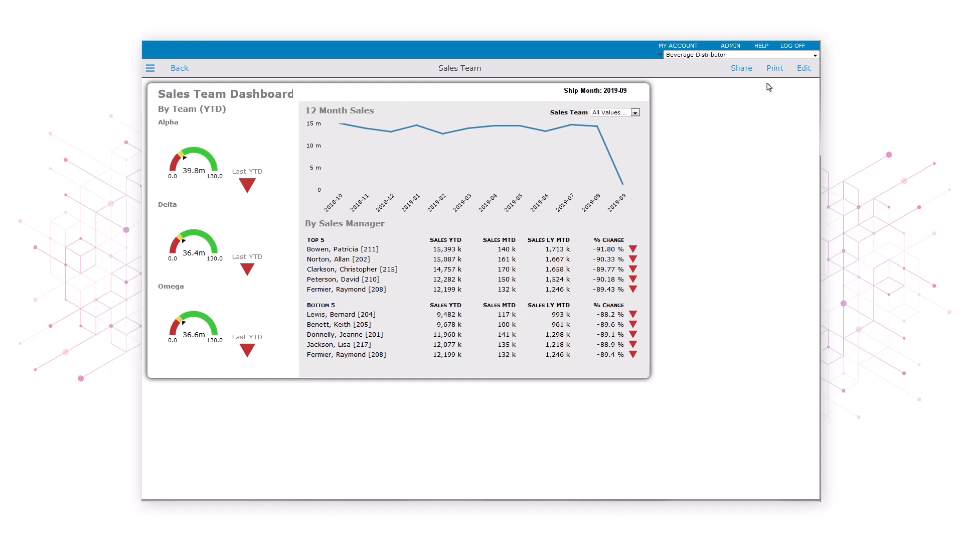
click(803, 68)
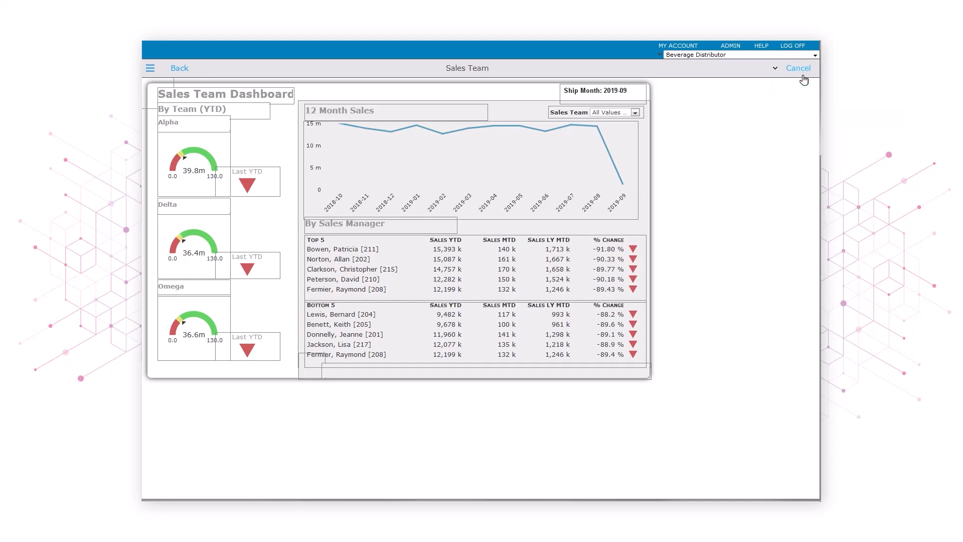
click(775, 73)
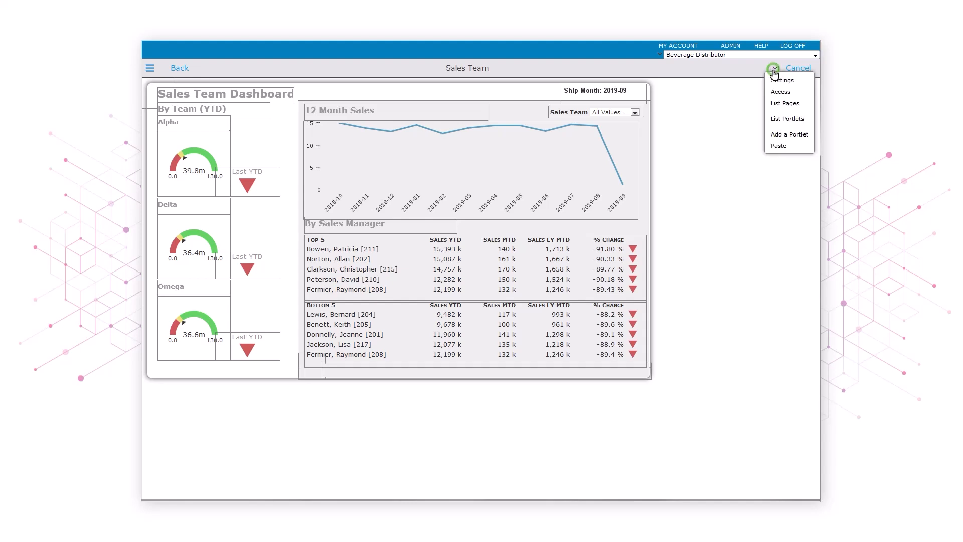
click(804, 81)
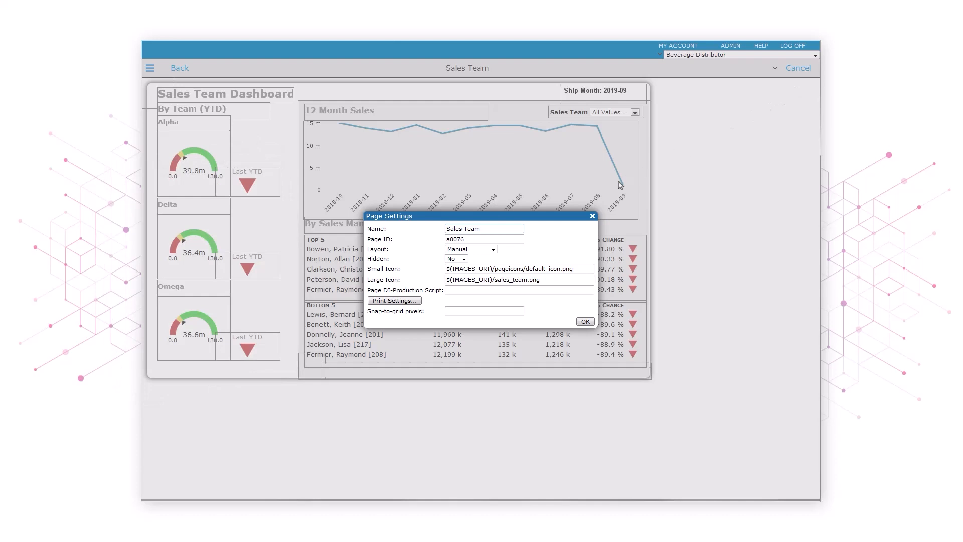
click(591, 217)
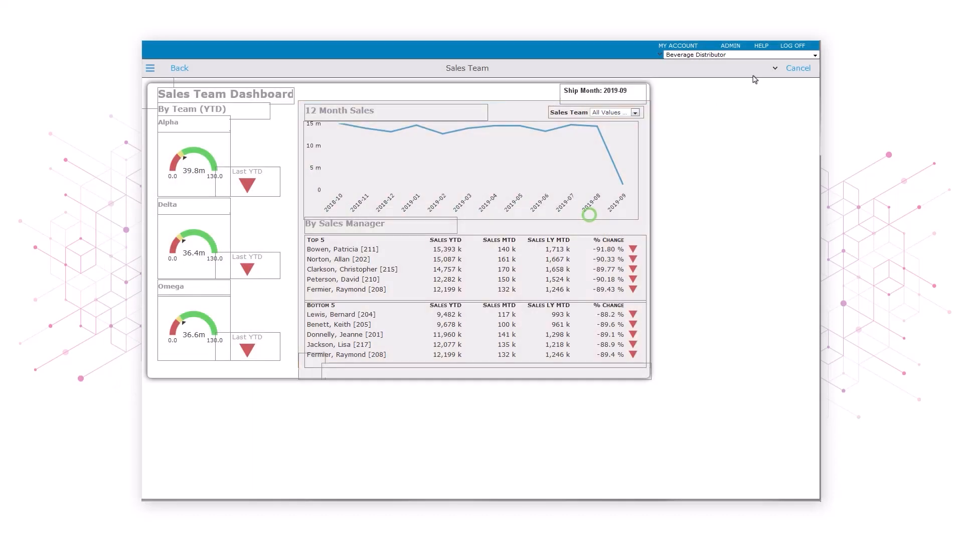
click(796, 70)
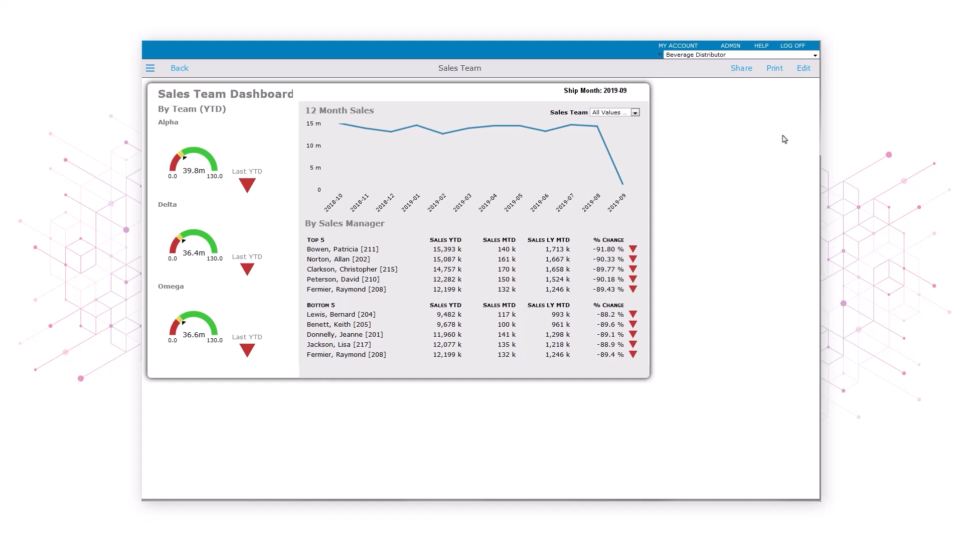
Look up the Customer page's ID in its page settings, then leave edit mode without changing anything
click(150, 70)
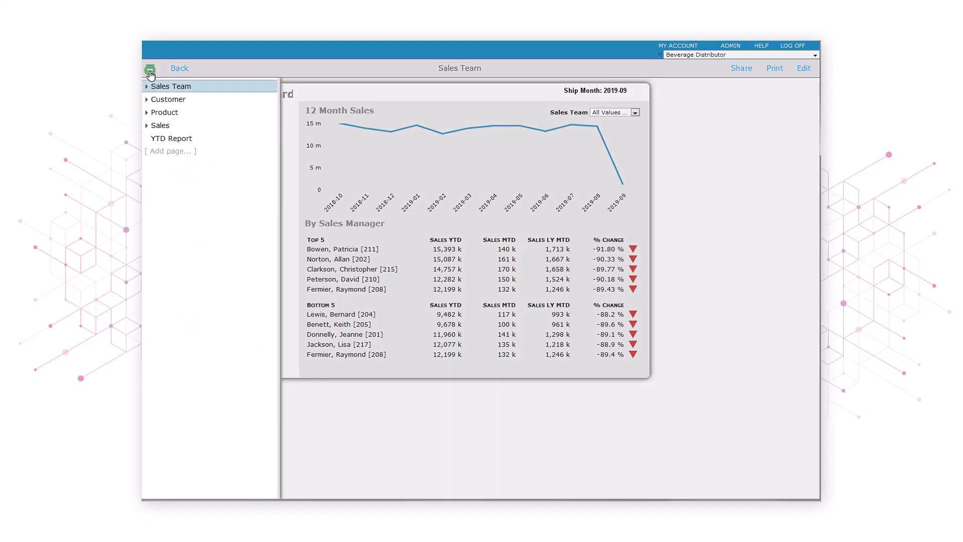
click(199, 101)
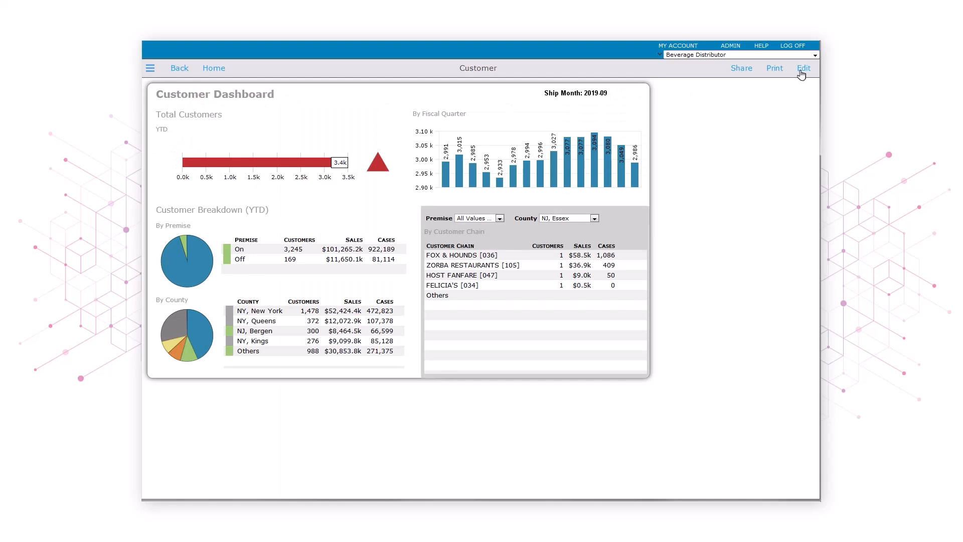
click(801, 73)
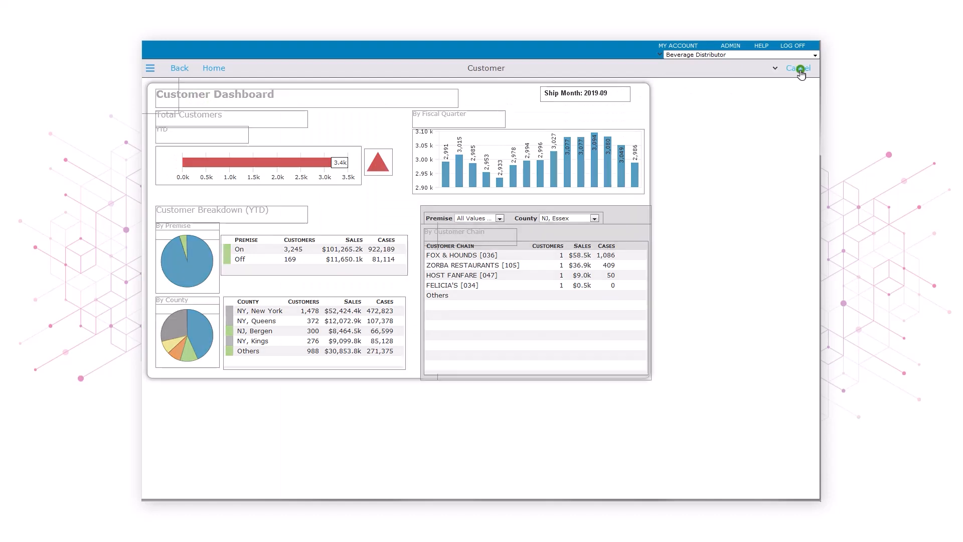
click(774, 71)
click(796, 80)
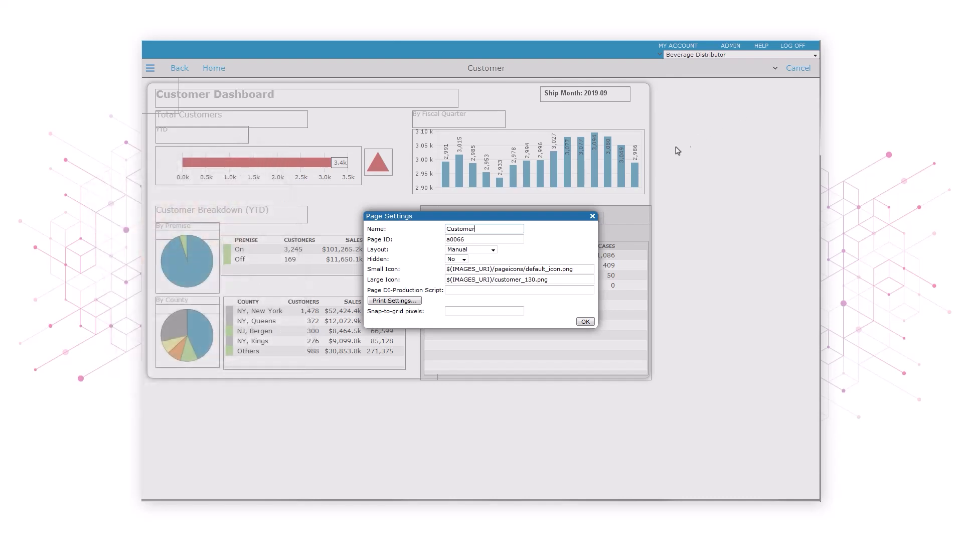
click(592, 217)
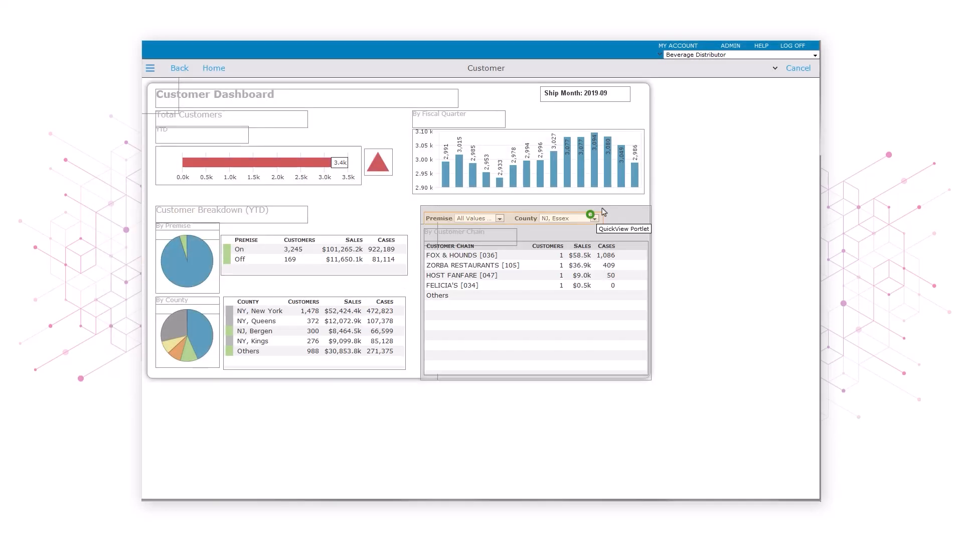
click(791, 69)
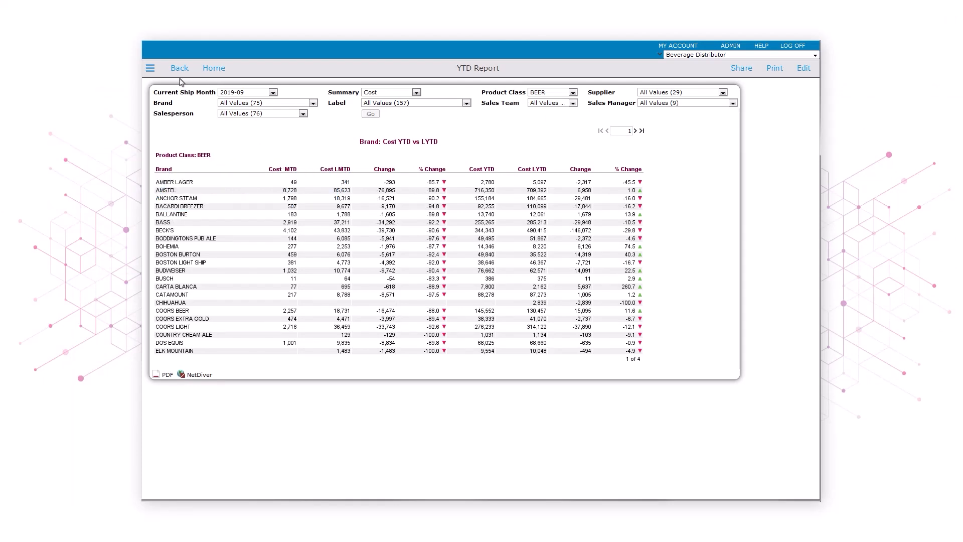
Add a new page named Home with the Manual layout
click(150, 68)
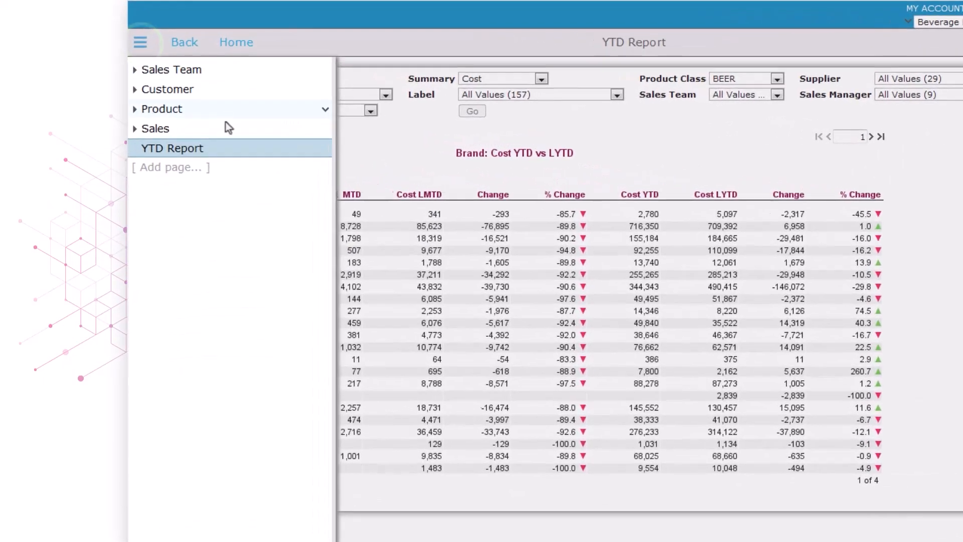
click(185, 169)
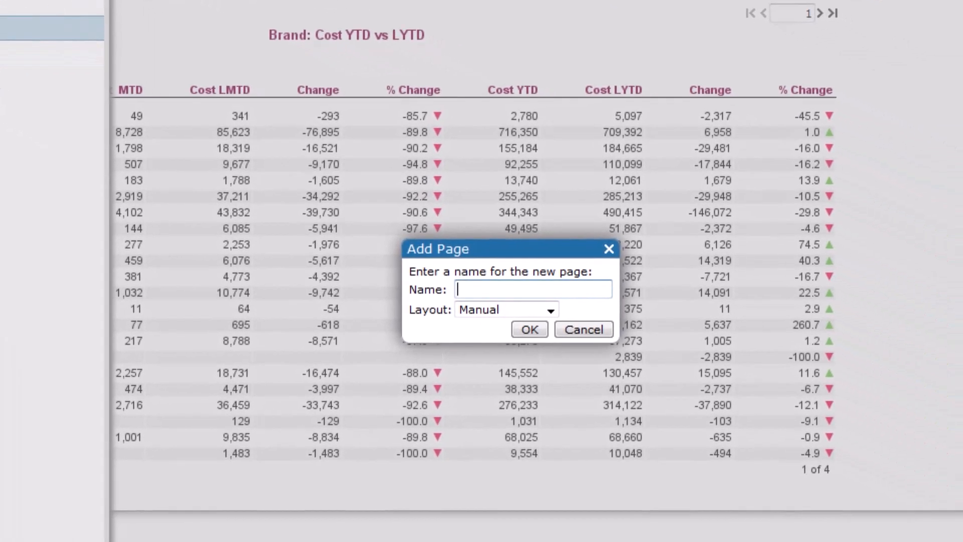
text(Home)
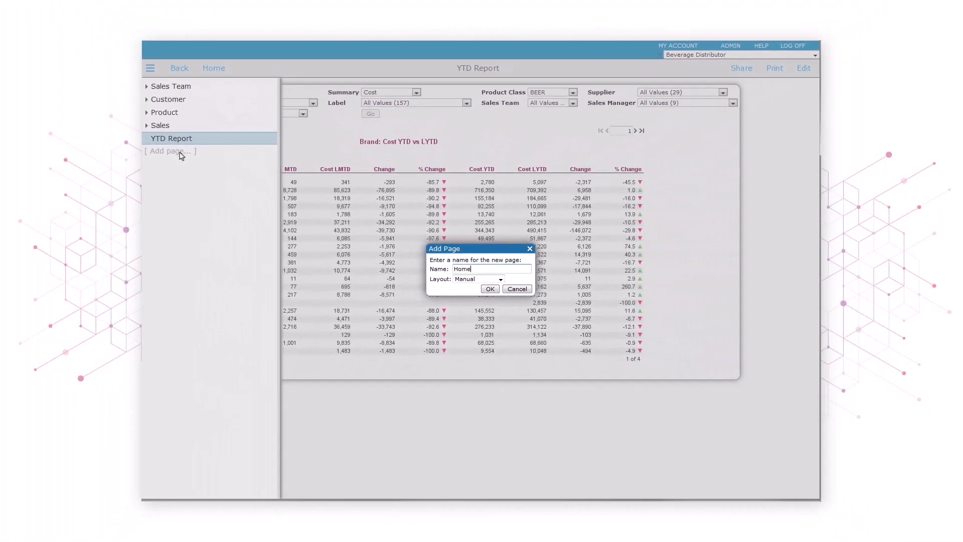
click(495, 290)
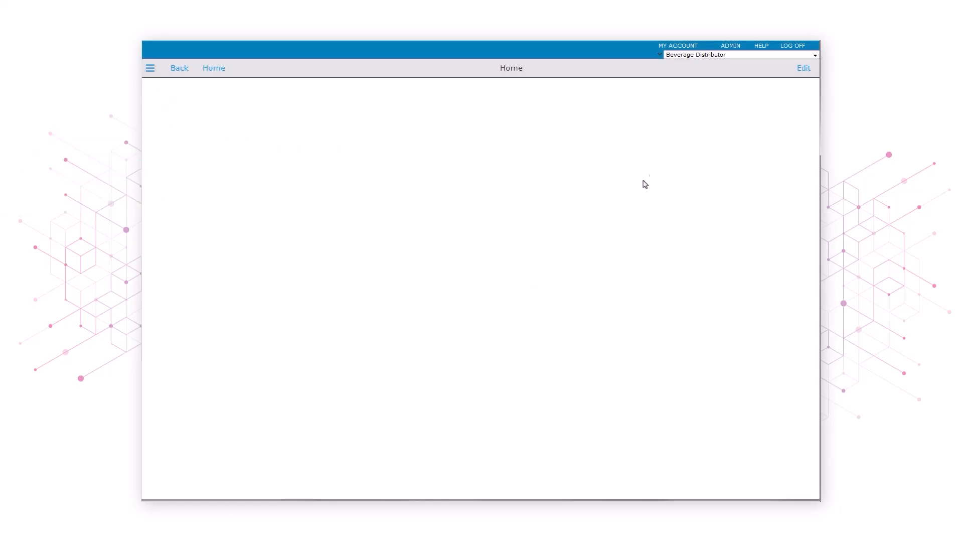
Put the empty Home page into edit mode and add a Menu portlet from the Navigation category
click(804, 69)
click(775, 70)
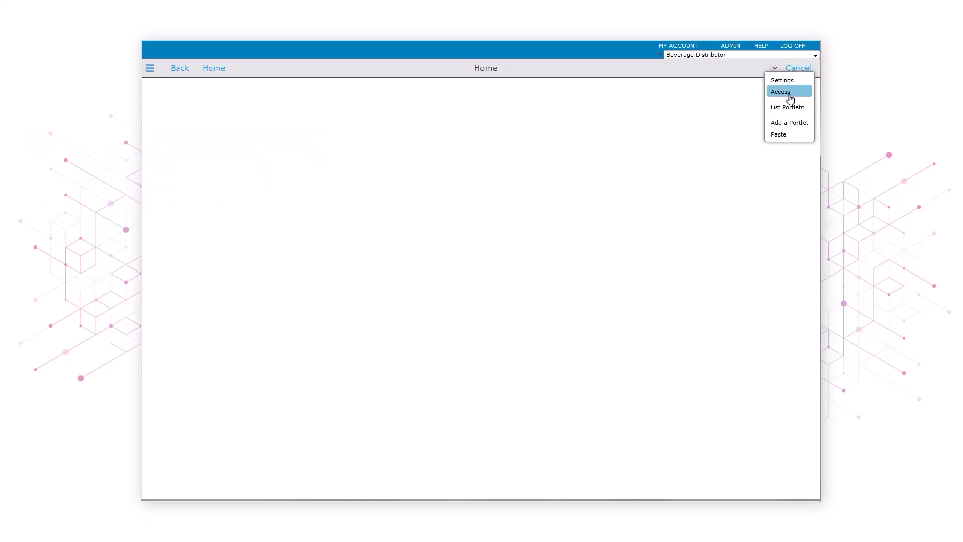
click(801, 126)
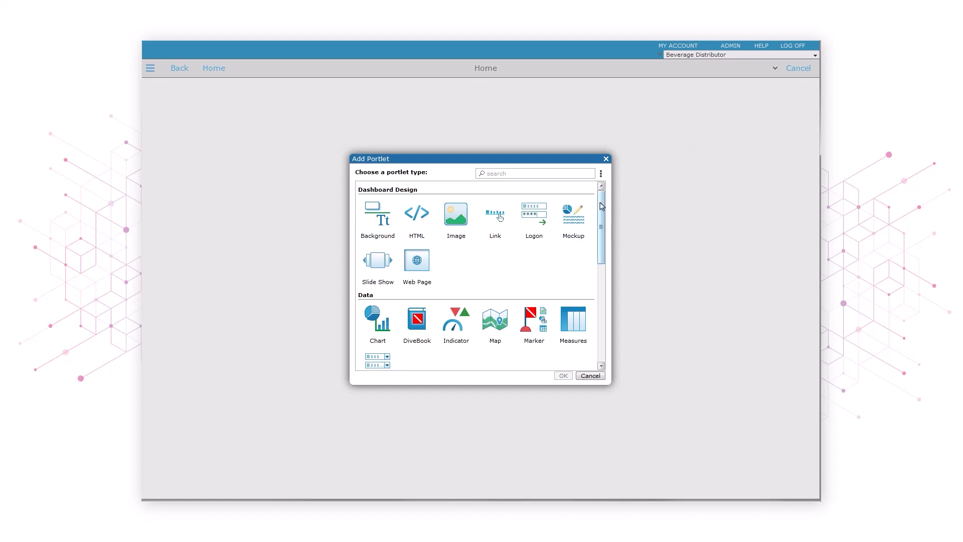
scroll(588, 260, down, 3)
scroll(584, 274, down, 3)
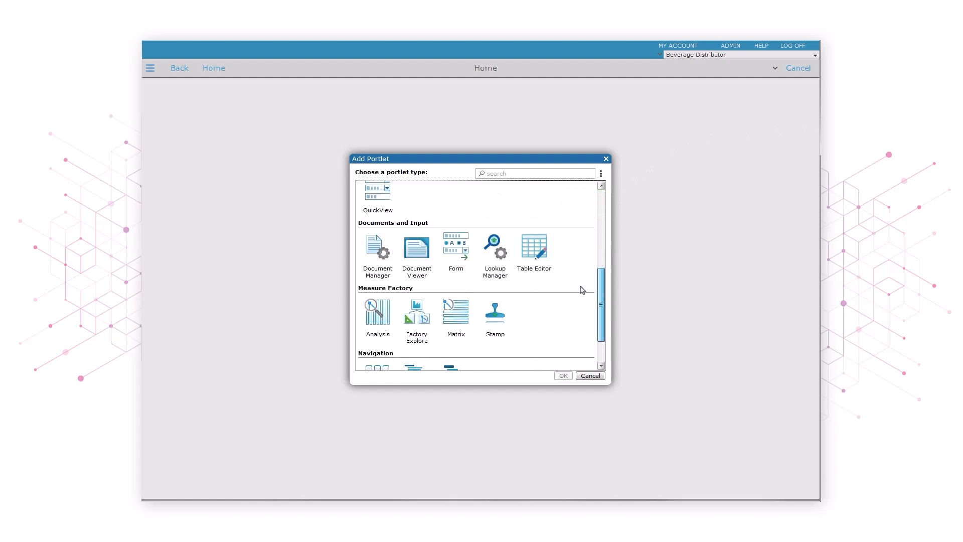
click(374, 328)
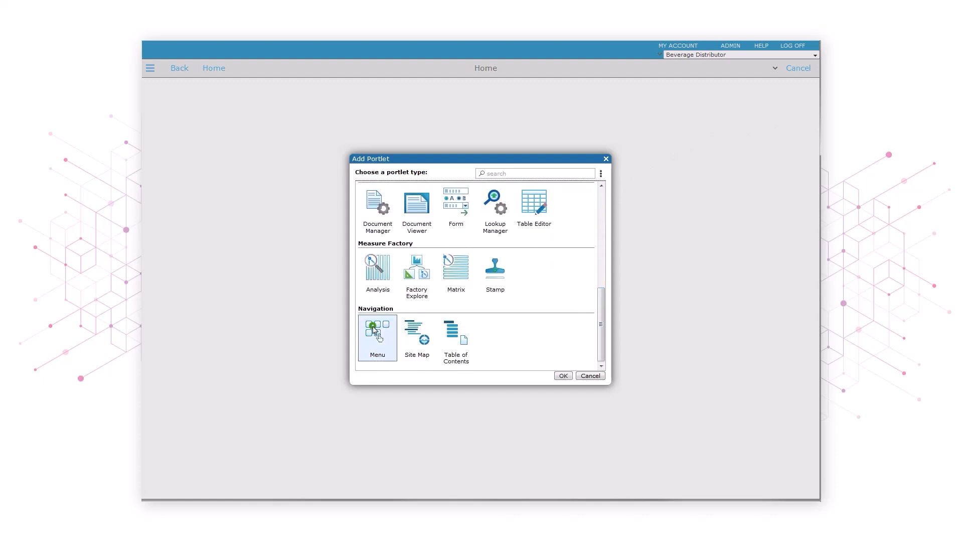
click(561, 376)
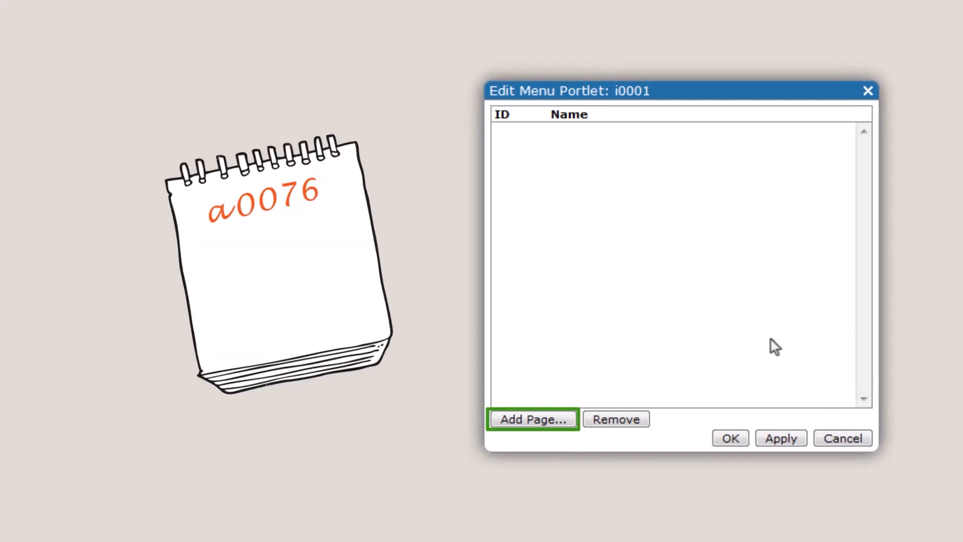
Add the pages with IDs a0076 and a0066 to the Menu portlet
click(547, 420)
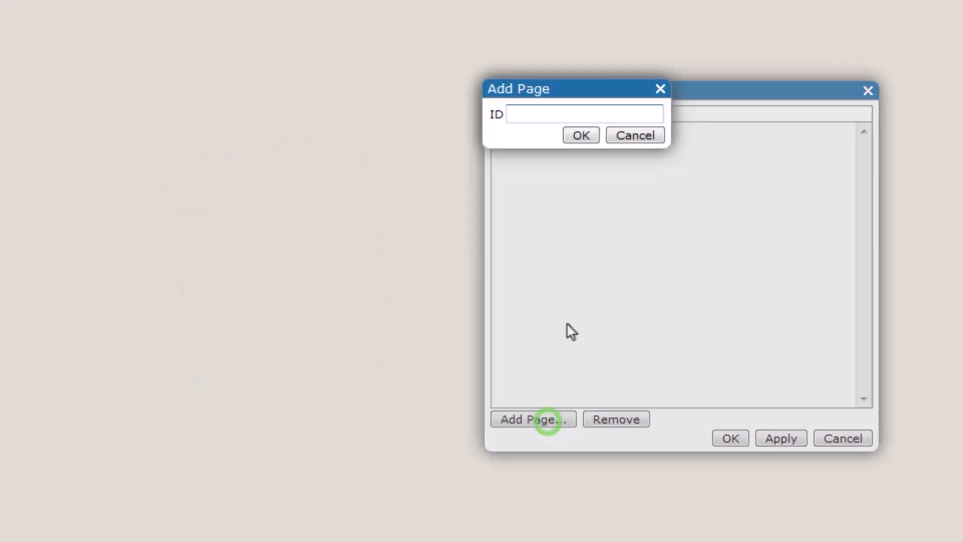
text(a0076)
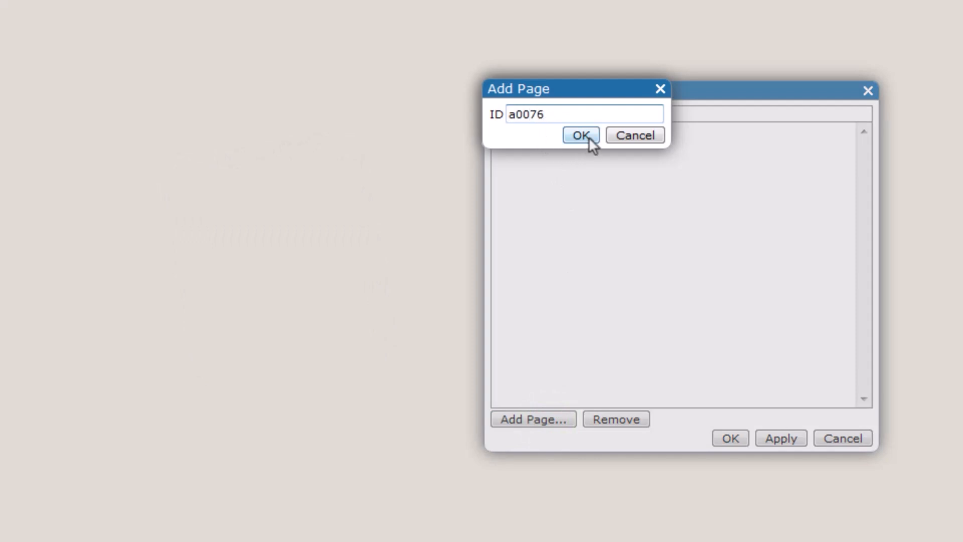
click(581, 136)
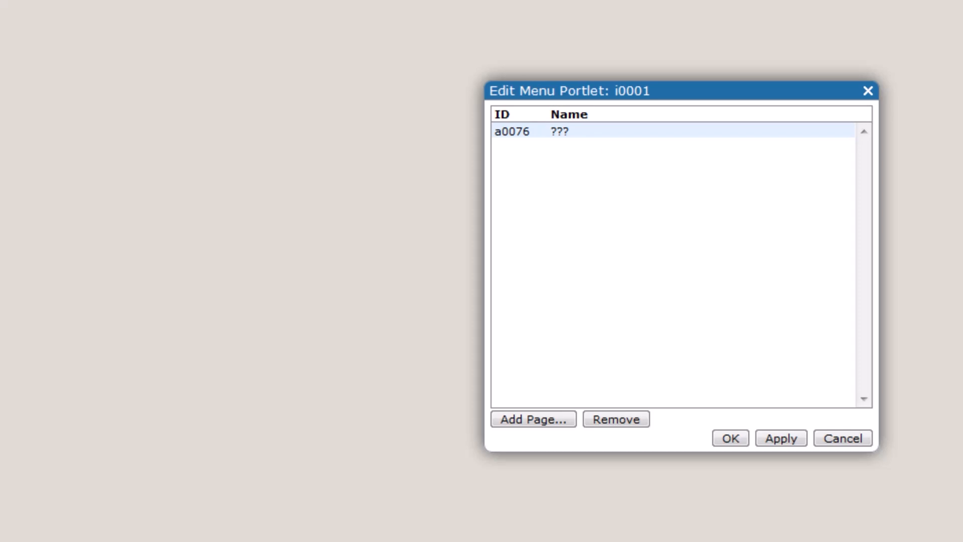
click(536, 412)
text(a0066)
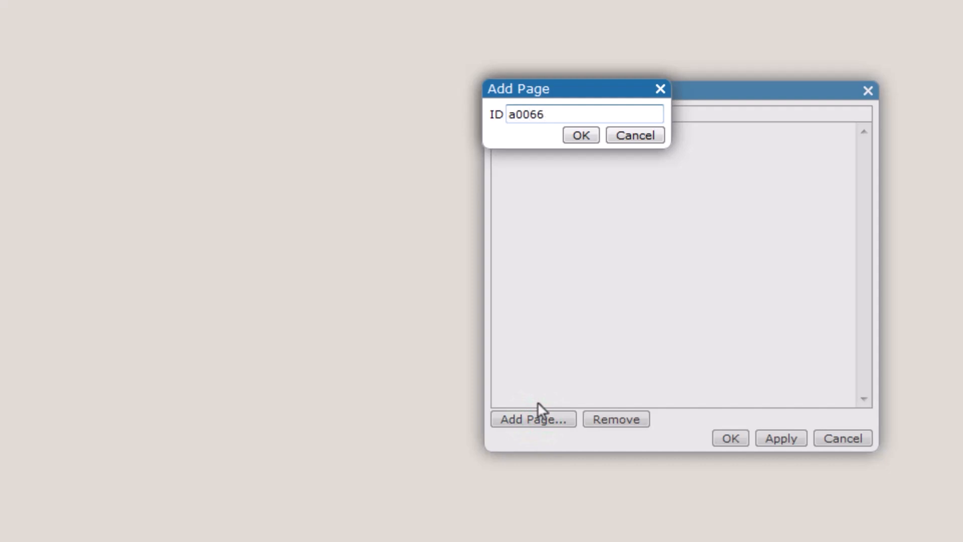
click(582, 135)
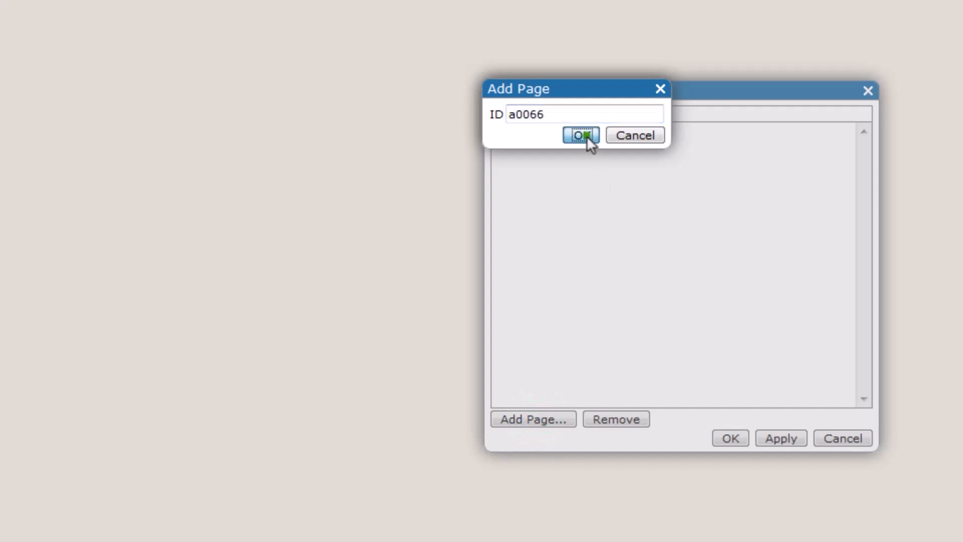
Add the pages with IDs a0071, a0062 and a0050 to the Menu portlet's page list
click(535, 418)
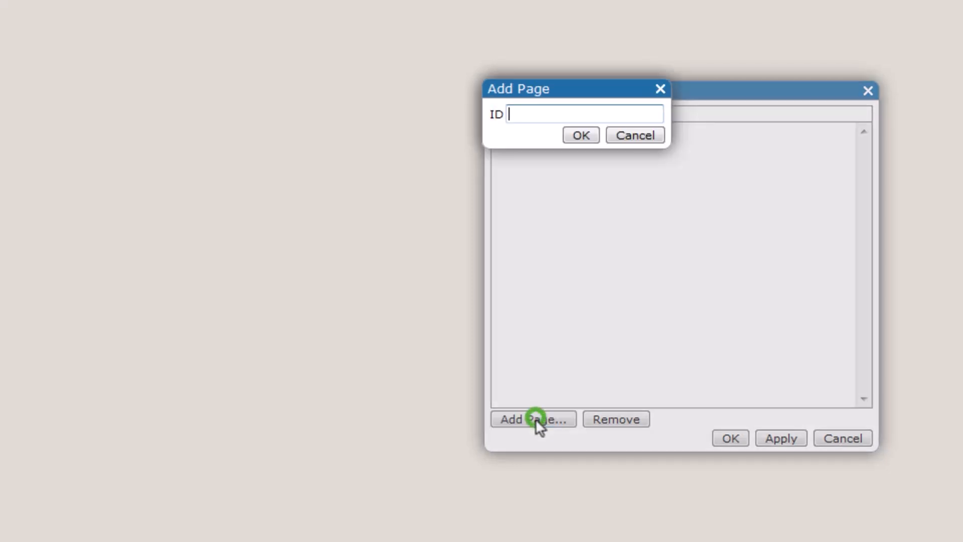
text(a0071)
key(Return)
click(537, 419)
text(a0062)
click(577, 137)
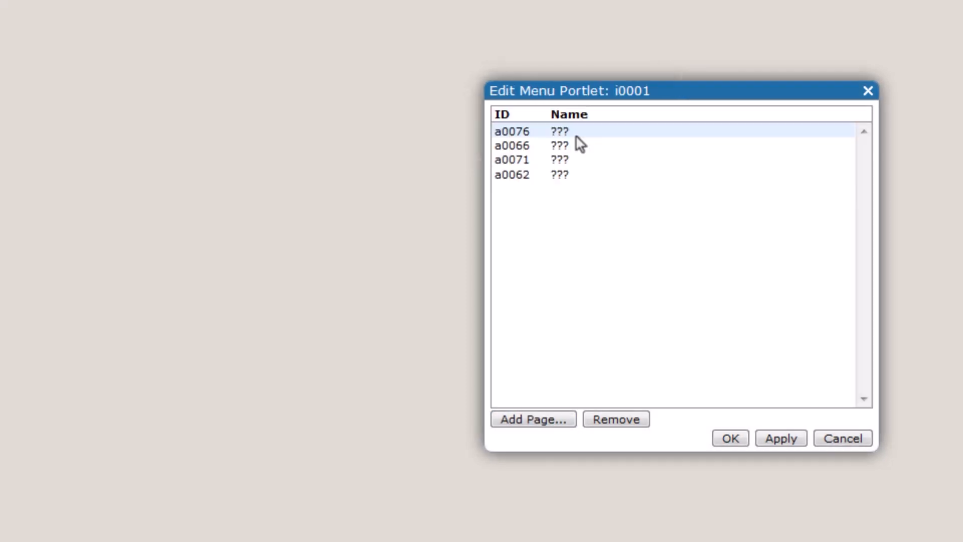
click(532, 417)
text(a0050)
click(582, 136)
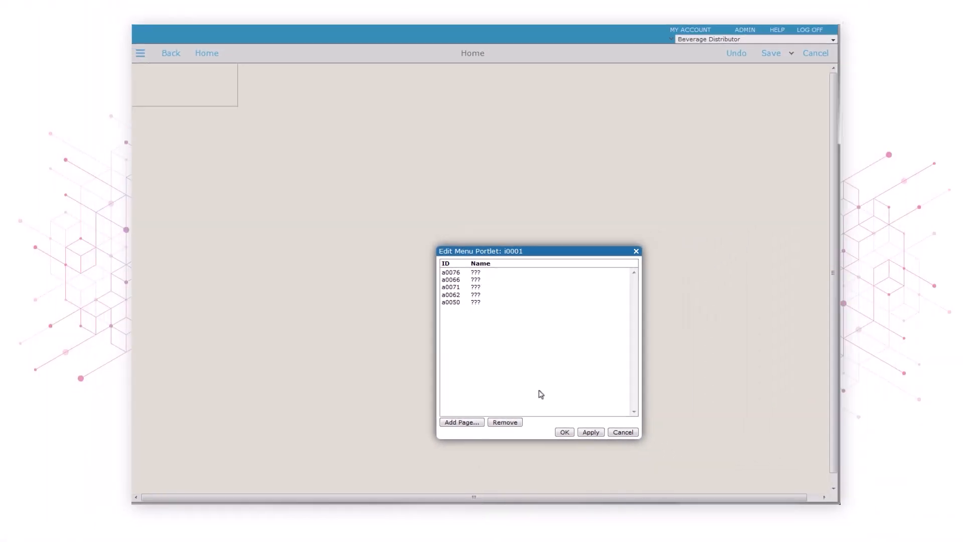
Apply the page list to the Menu portlet and save the edited Home page
click(582, 432)
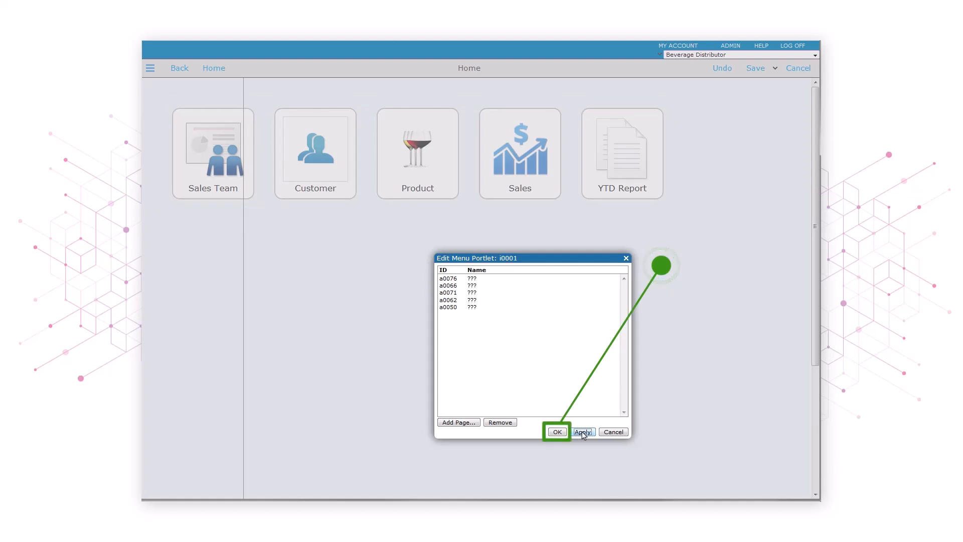
click(557, 432)
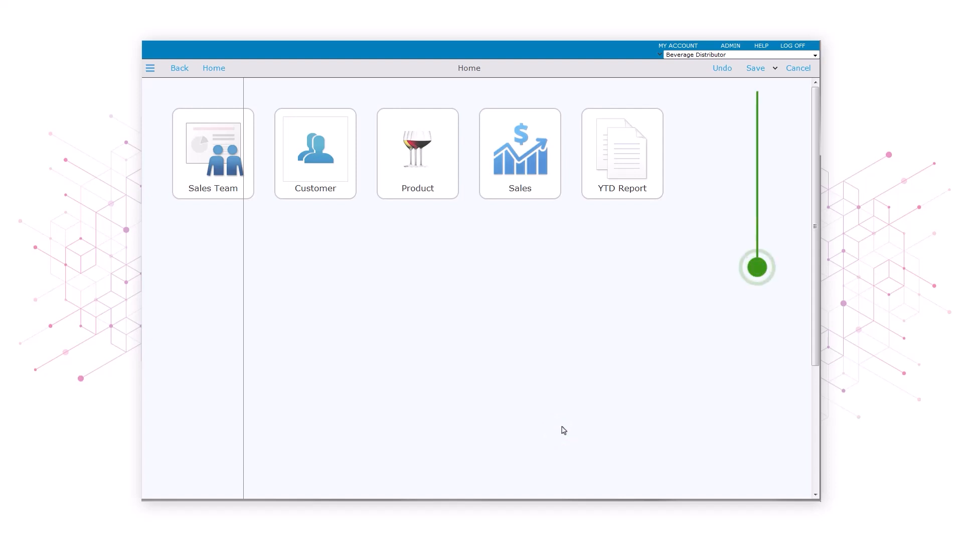
click(755, 71)
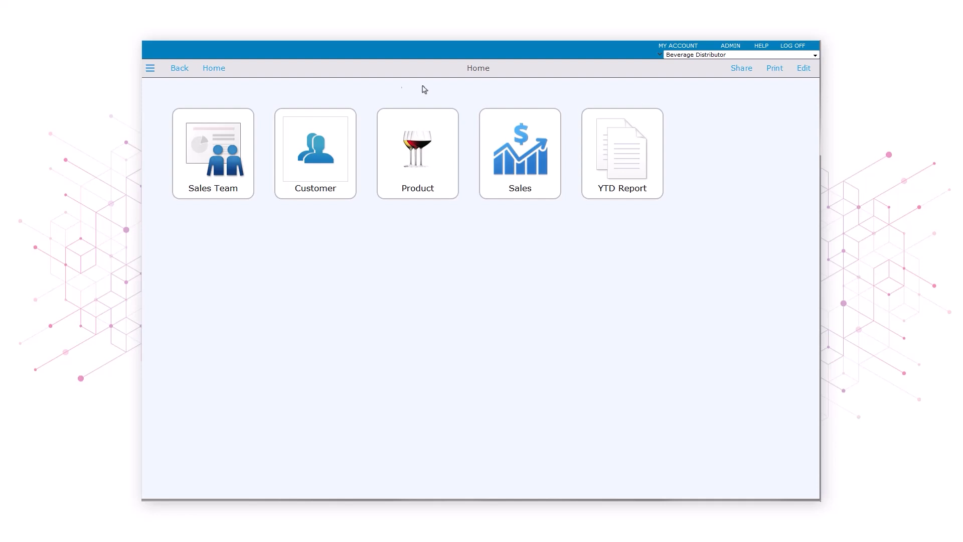
Move the Home page above Sales Team so it is first in the page list
click(149, 71)
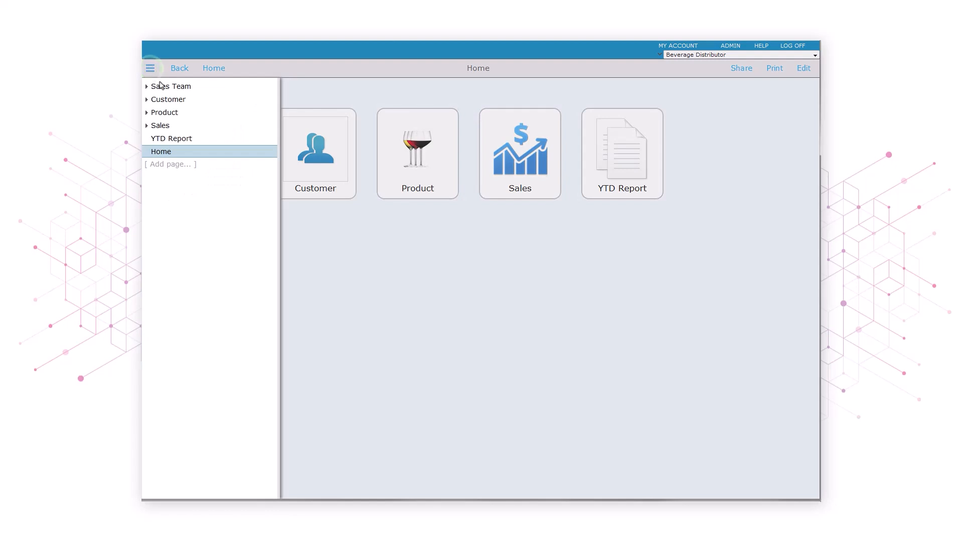
drag(219, 154, 226, 88)
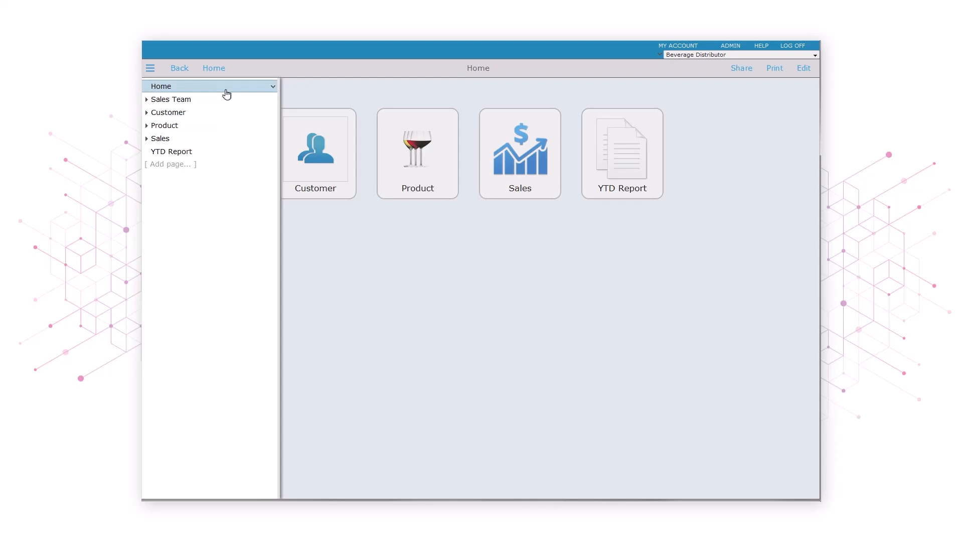
click(420, 257)
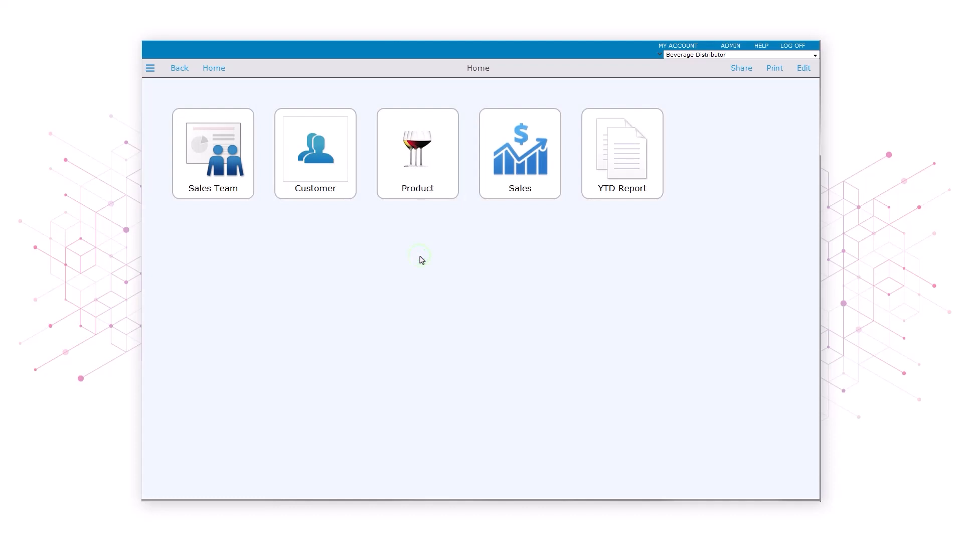
Test the Home page links by visiting Sales Team, Customer, Product, Sales and YTD Report, returning to Home after each
click(232, 154)
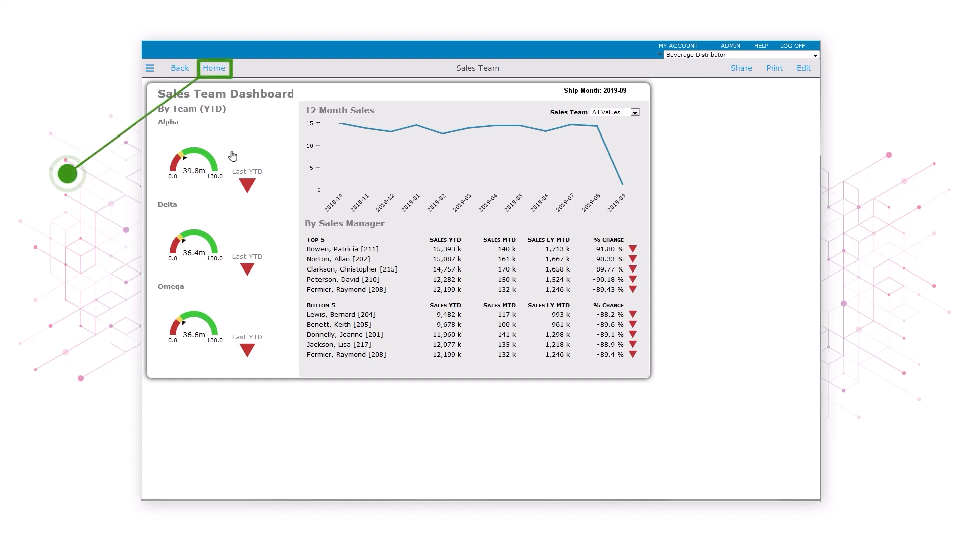
click(214, 69)
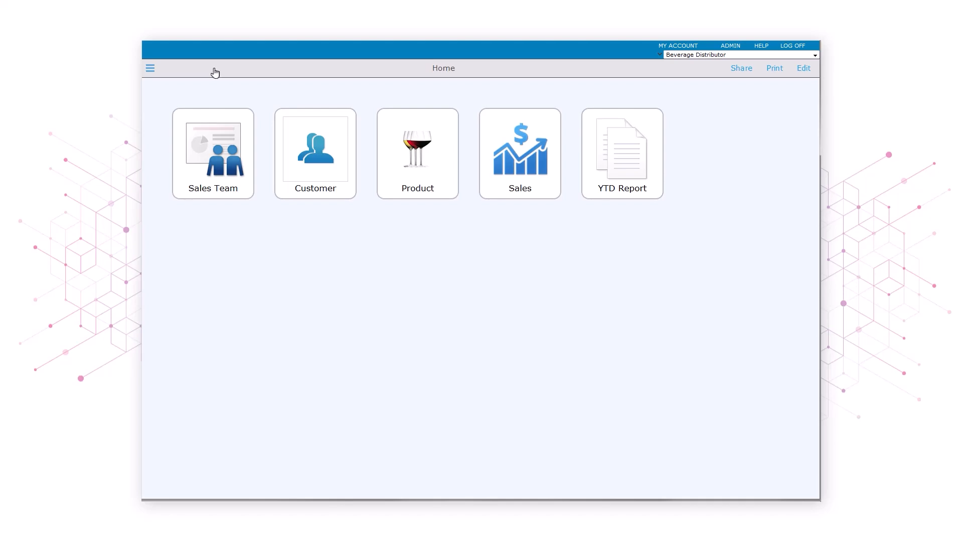
click(314, 171)
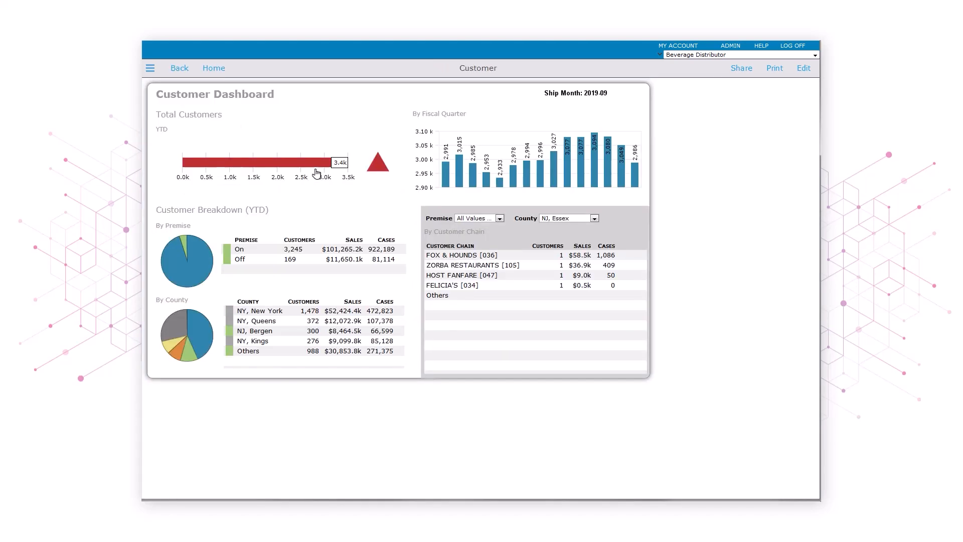
click(215, 69)
click(426, 177)
click(220, 69)
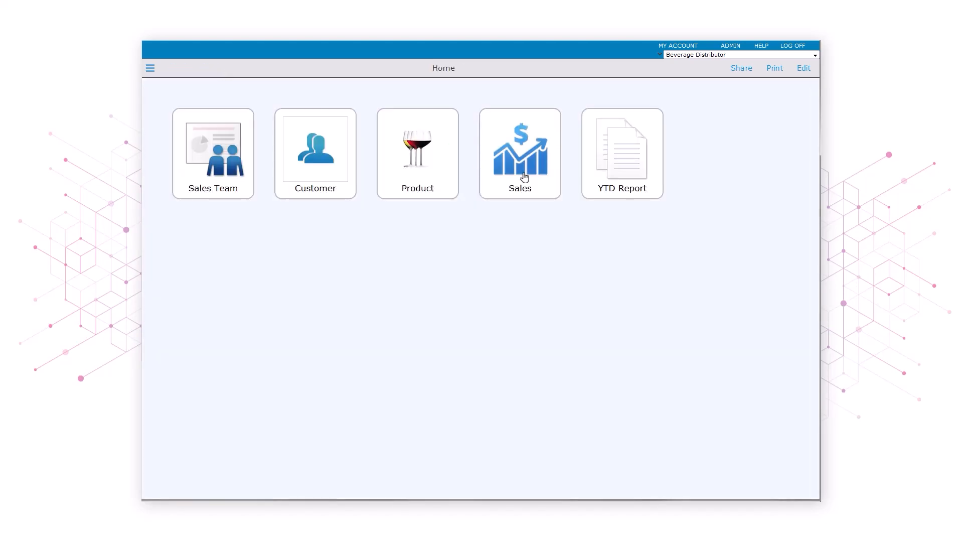
click(524, 176)
click(211, 70)
click(628, 180)
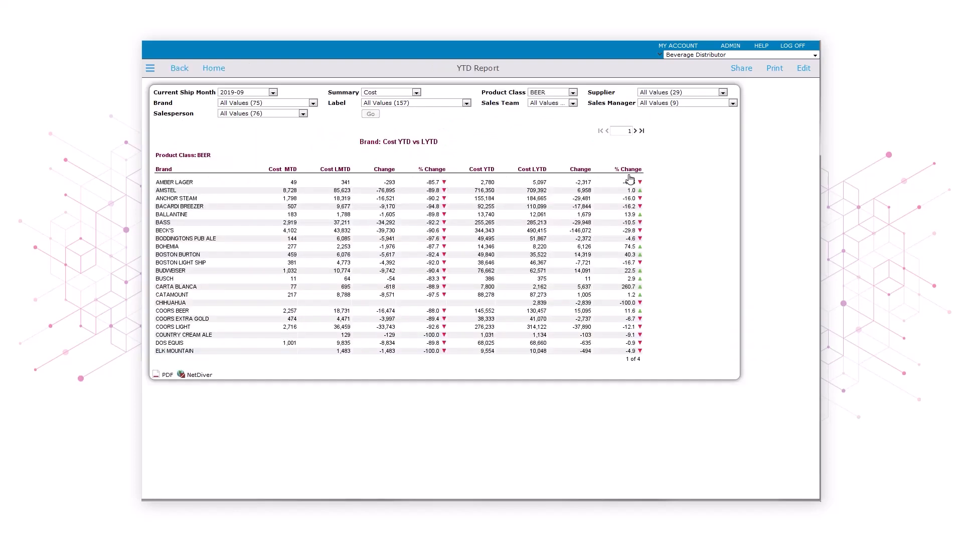
click(212, 70)
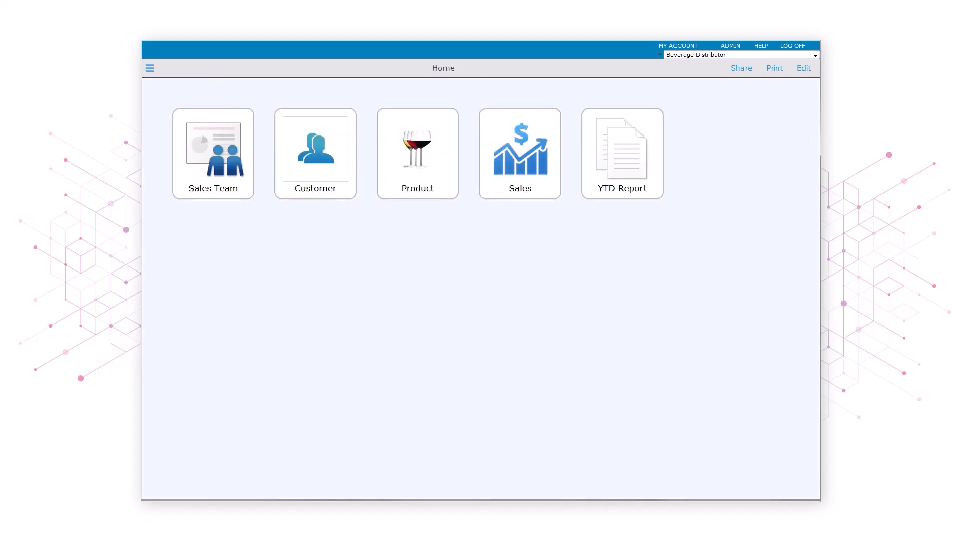